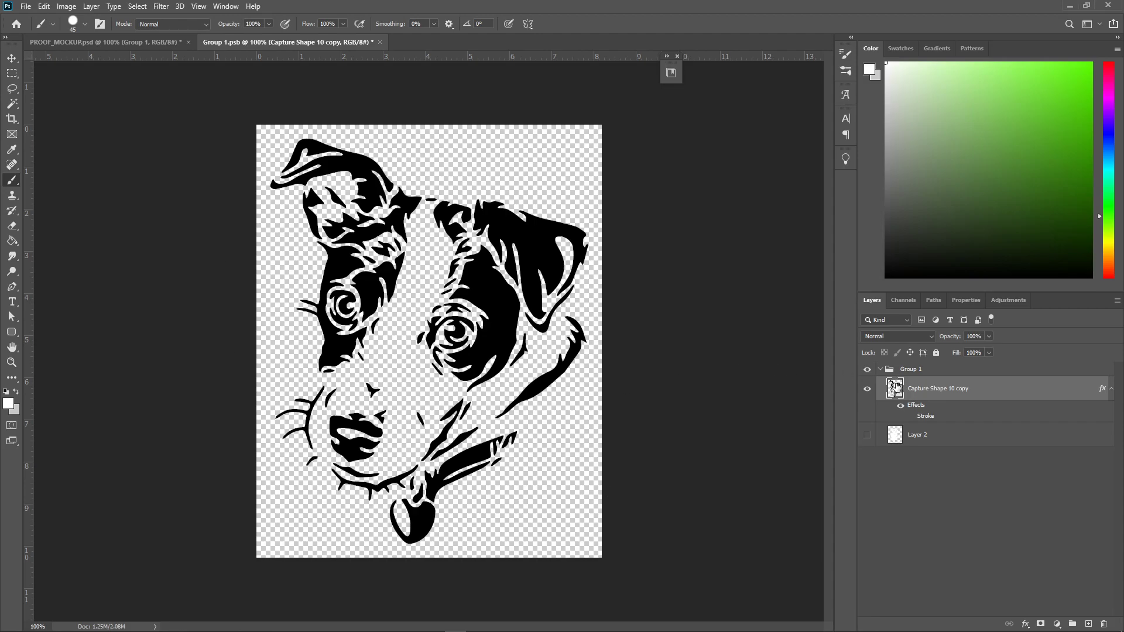
Add a white outside stroke of 21 px to the Capture Shape 10 copy layer.
right_click(907, 389)
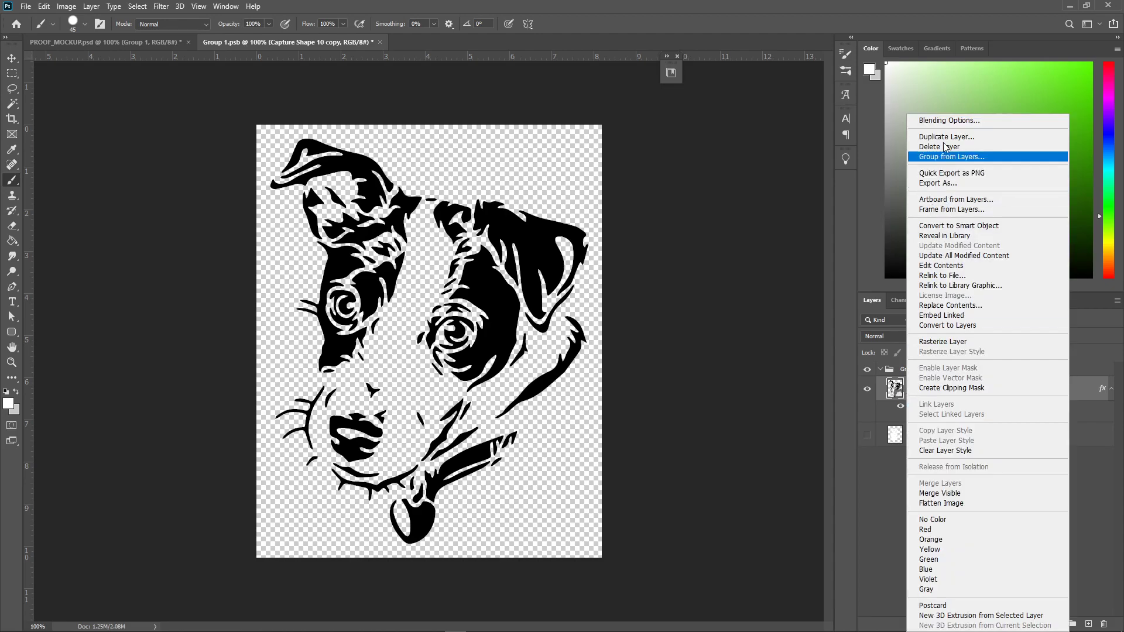
click(945, 121)
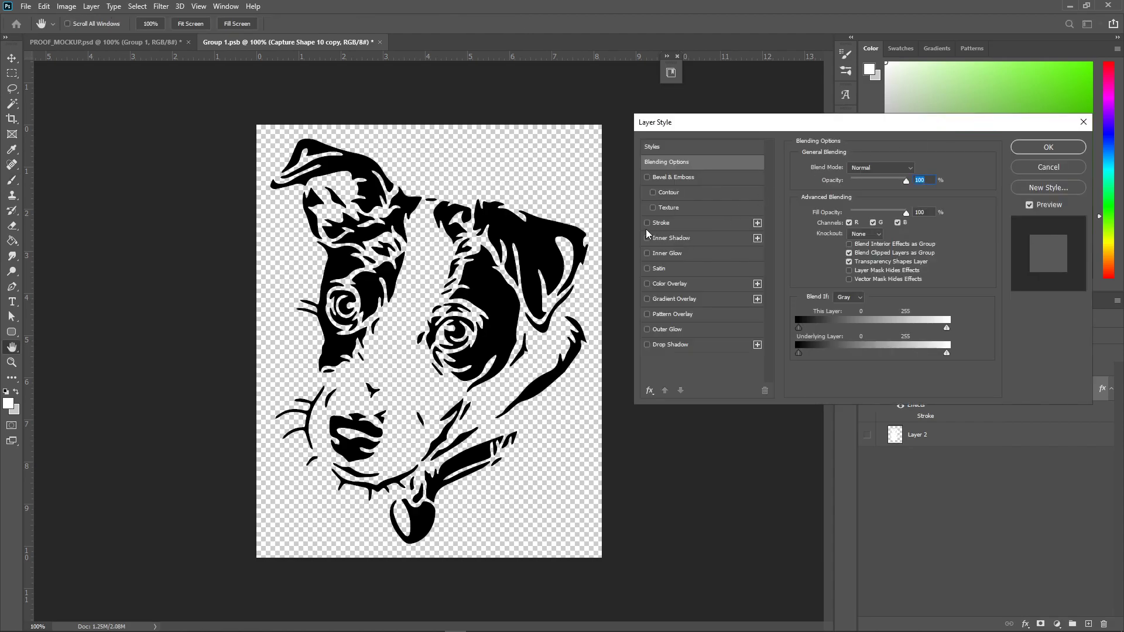
click(675, 223)
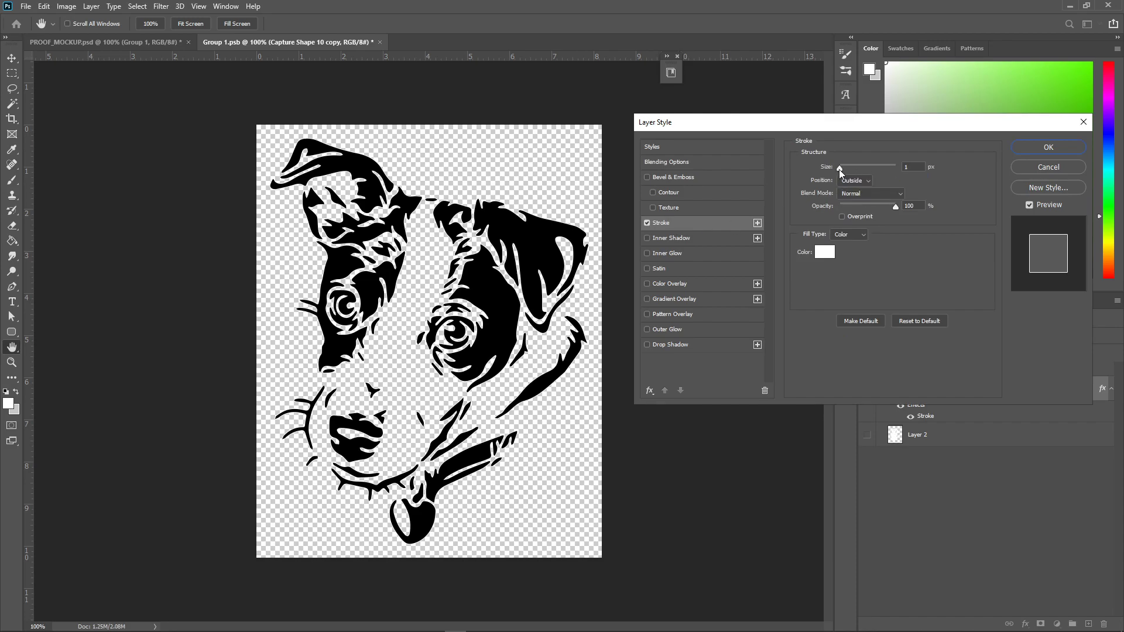
mouse_move(841, 170)
mouse_down()
mouse_move(864, 170)
mouse_move(849, 174)
mouse_up()
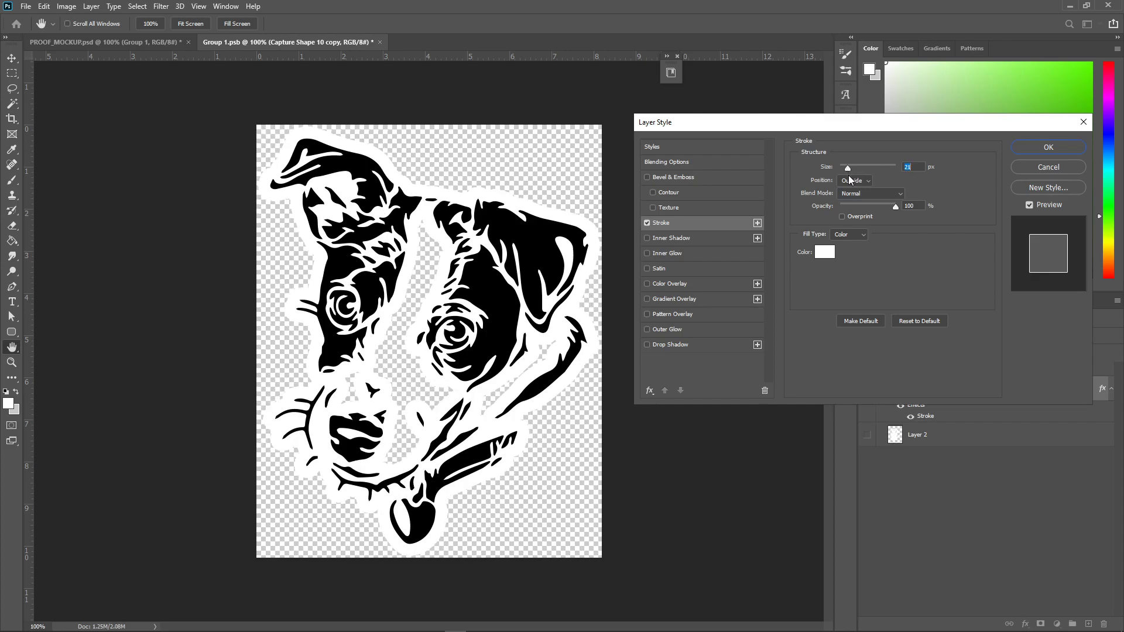
click(1042, 149)
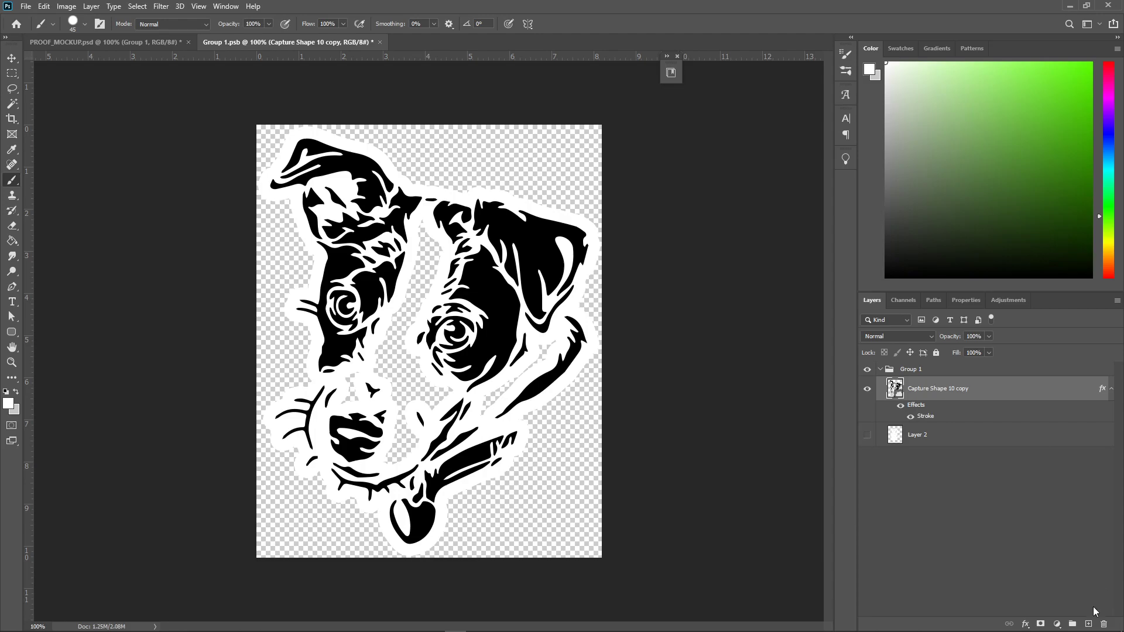
Create a new layer beneath the dog shape and paint the transparent gaps inside the face and neck white.
click(1088, 624)
drag(967, 393, 976, 433)
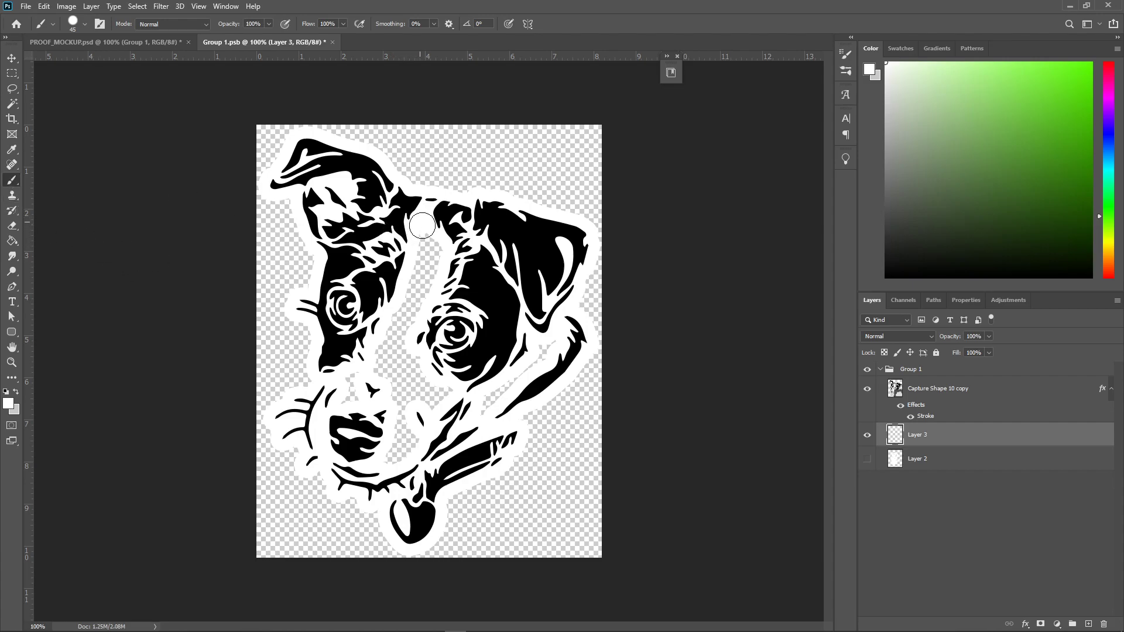
mouse_move(428, 250)
mouse_down()
mouse_move(428, 318)
mouse_move(400, 328)
mouse_move(417, 288)
mouse_move(393, 349)
mouse_move(414, 343)
mouse_move(436, 365)
mouse_move(425, 394)
mouse_move(463, 386)
mouse_move(355, 418)
mouse_move(363, 365)
mouse_move(348, 376)
mouse_move(427, 397)
mouse_move(447, 427)
mouse_move(501, 400)
mouse_move(549, 333)
mouse_move(542, 379)
mouse_move(539, 356)
mouse_move(464, 397)
mouse_move(412, 428)
mouse_up()
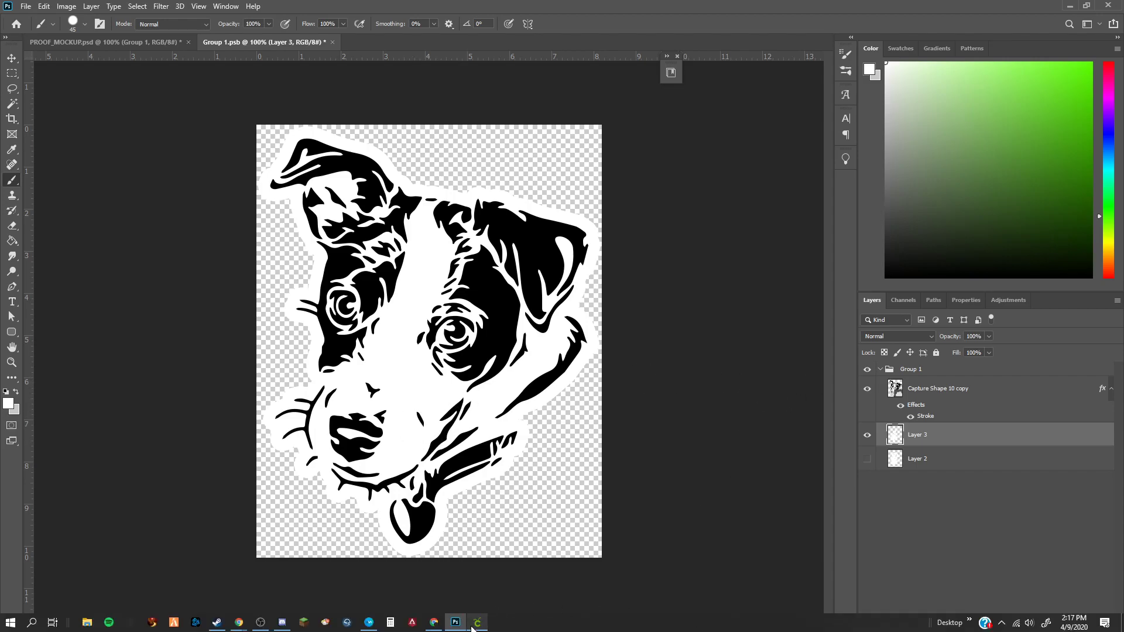
Switch to Cricut Design Space and try uploading doggie sticker01.png as a Simple image.
click(474, 624)
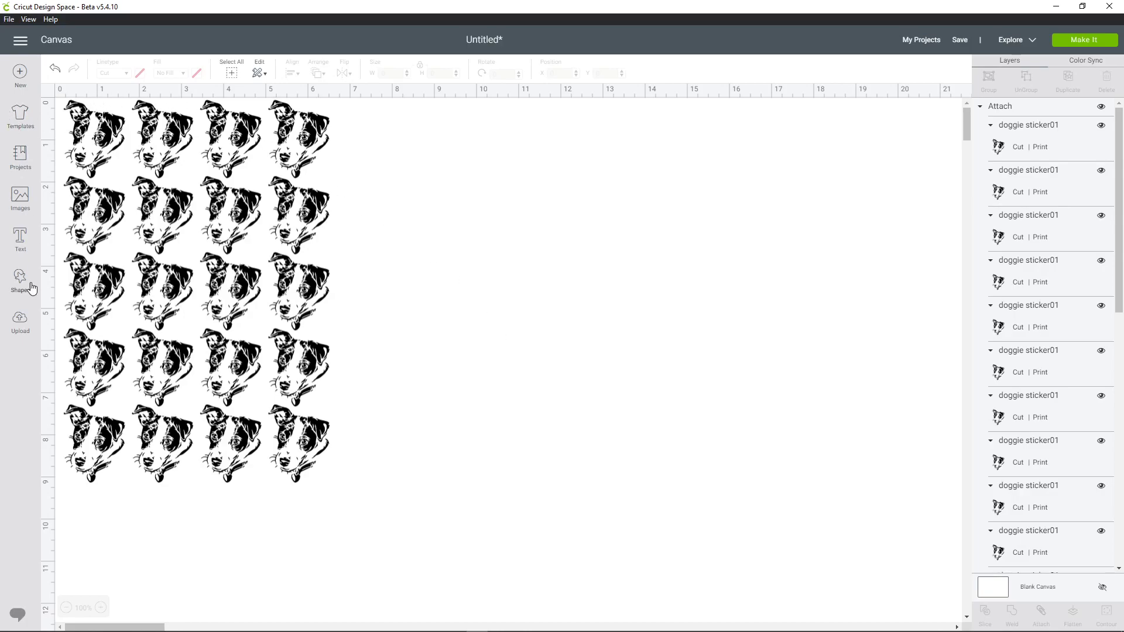
click(21, 319)
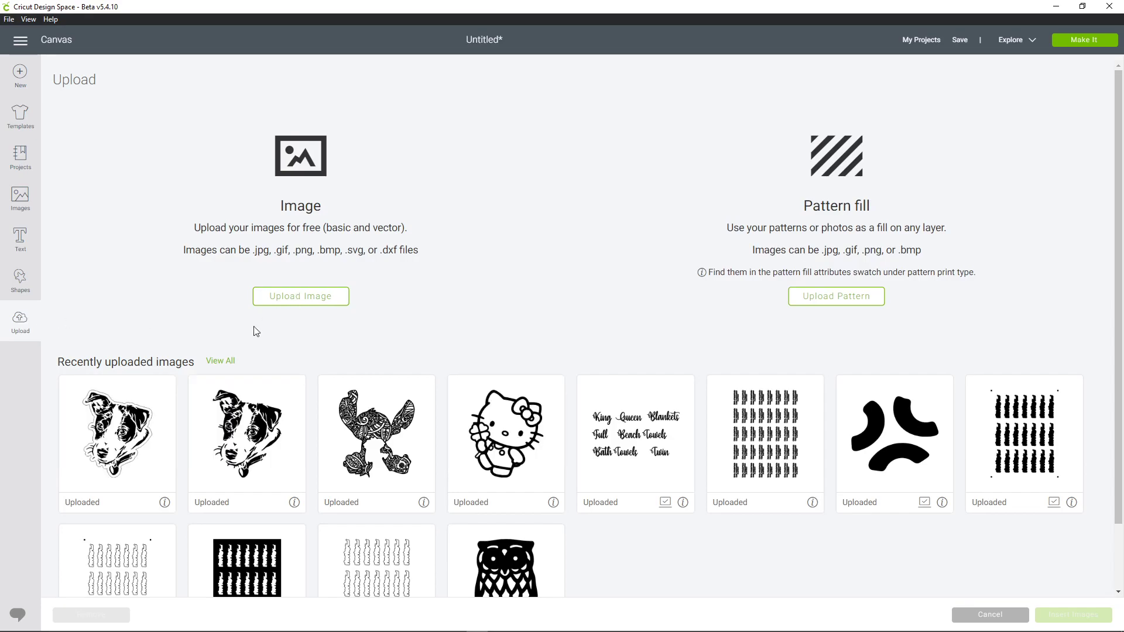
click(321, 296)
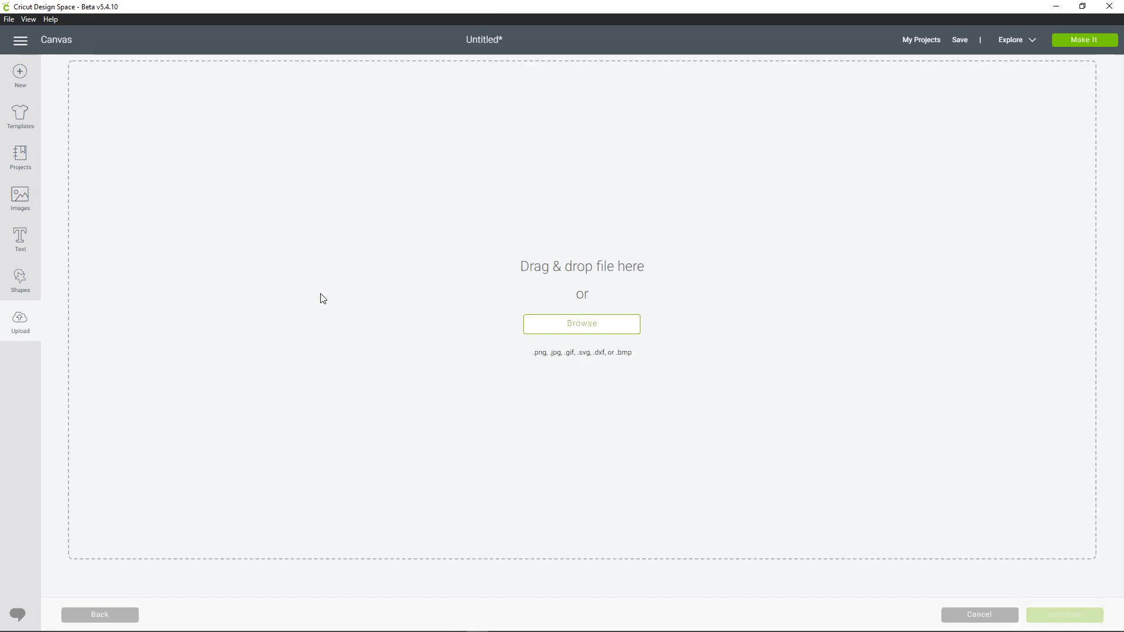
click(631, 329)
click(447, 194)
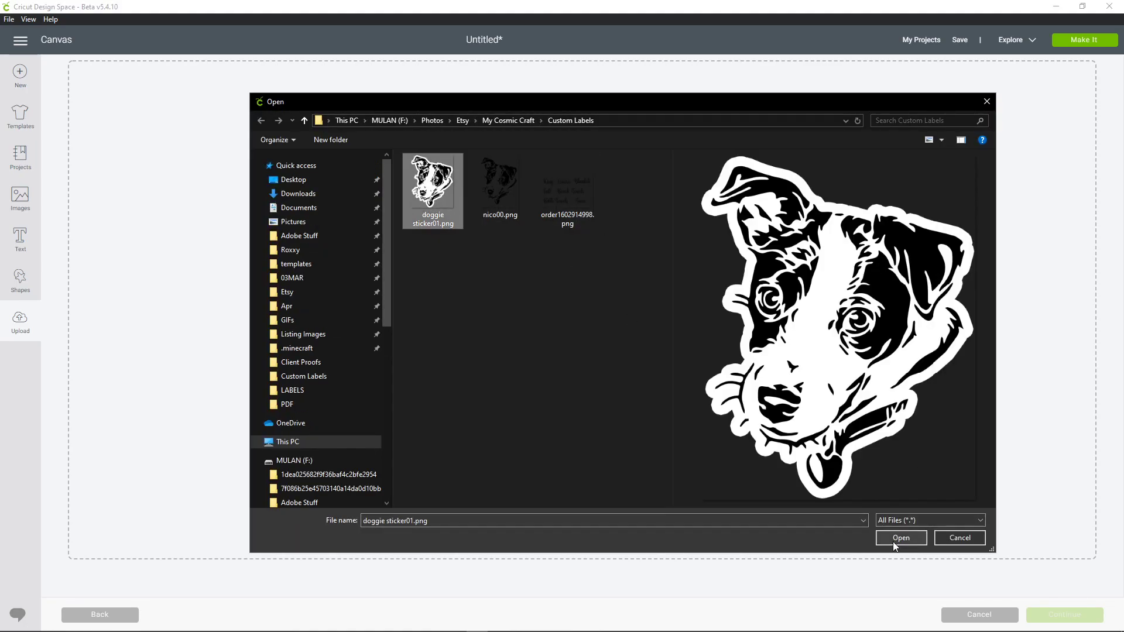
click(893, 538)
click(635, 165)
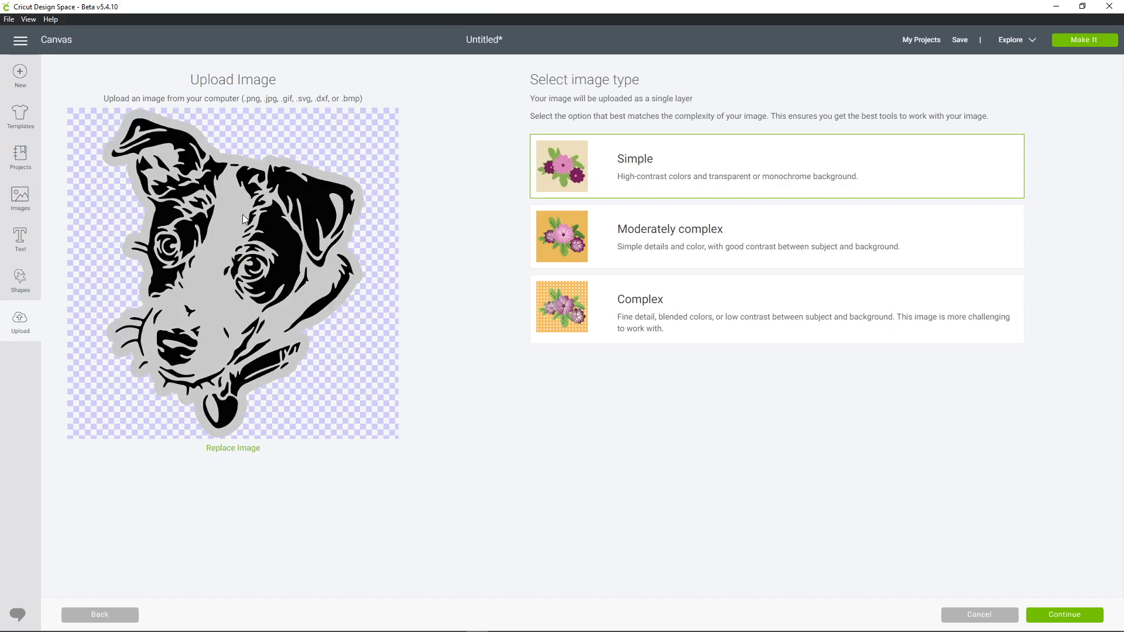
click(1047, 614)
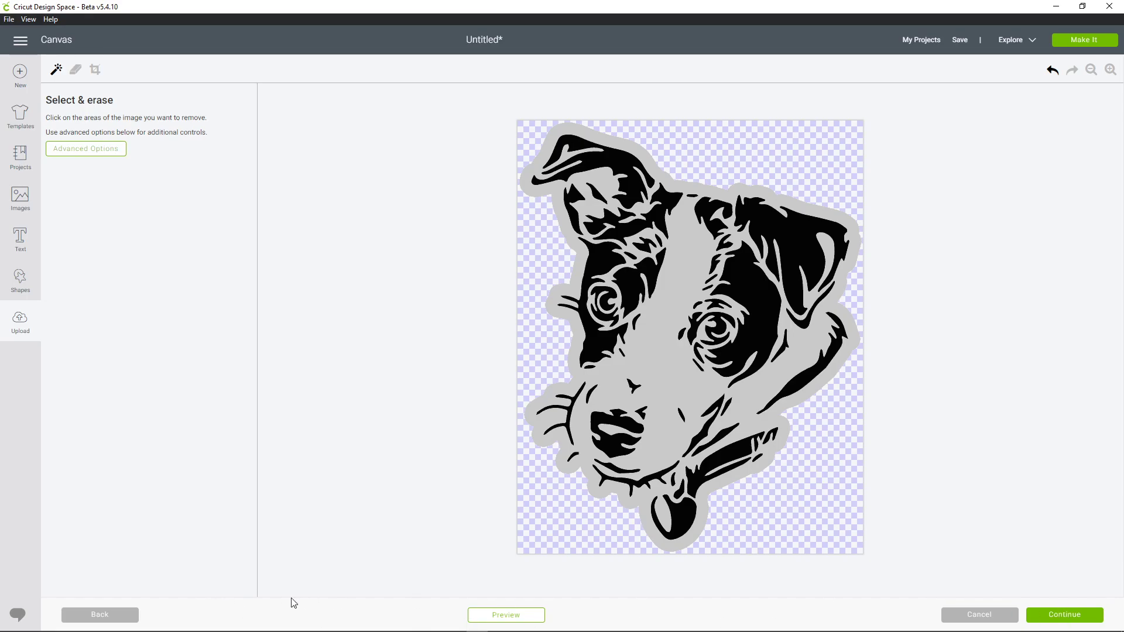
click(982, 616)
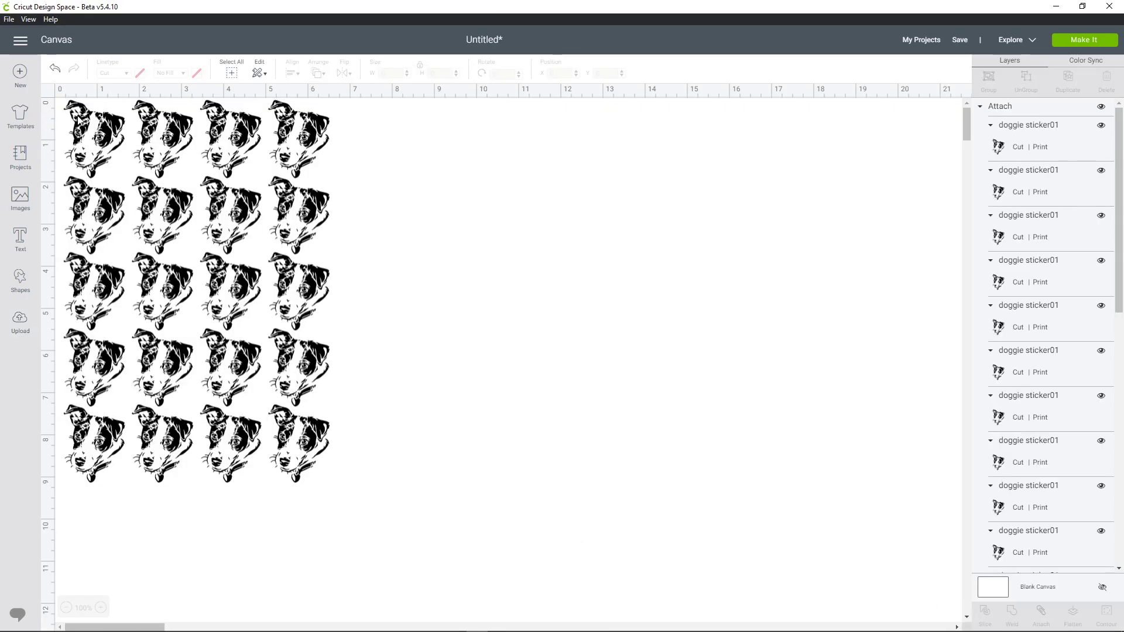
Temporarily show the Square layer behind the sticker sheet to check the white borders around the dogs.
scroll(1068, 490, down, 5)
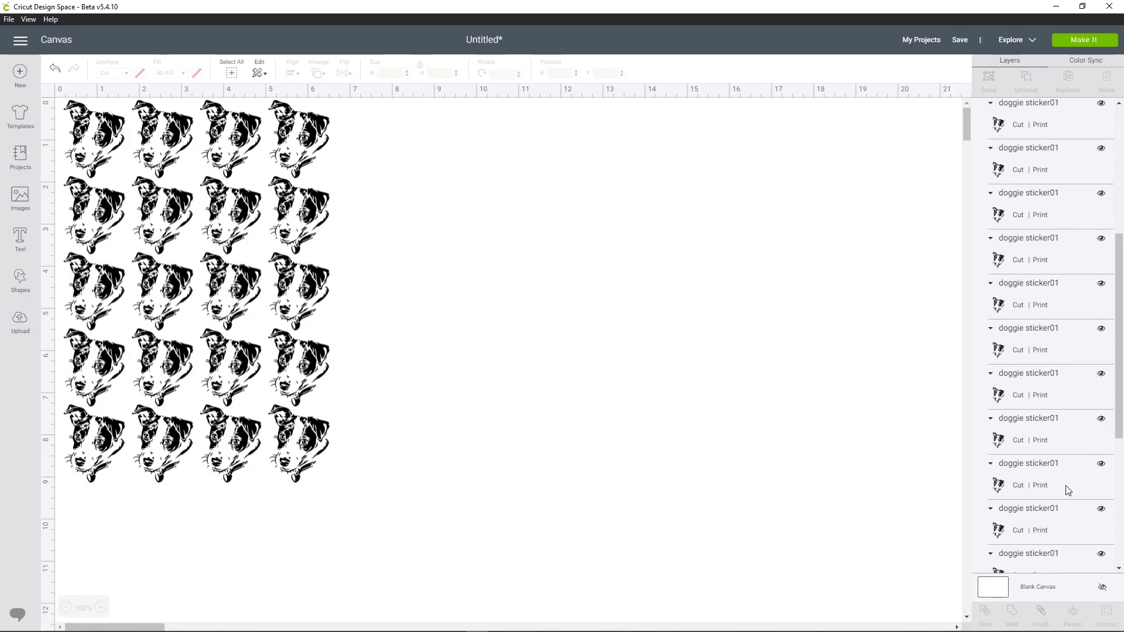
scroll(1068, 491, down, 3)
click(1103, 538)
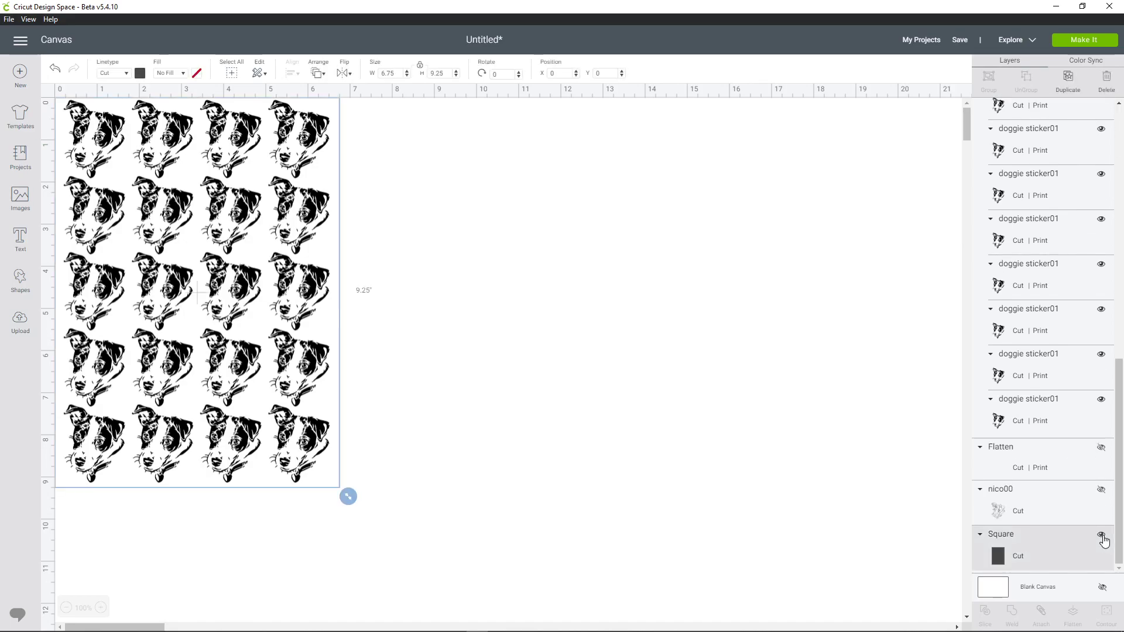
click(1103, 537)
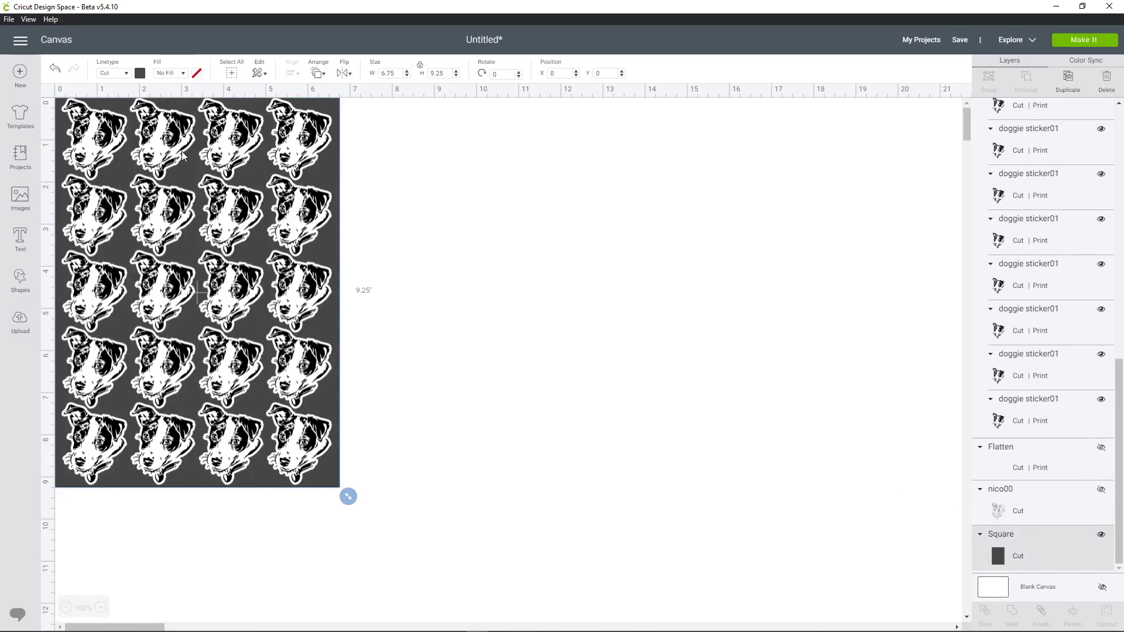
click(1103, 536)
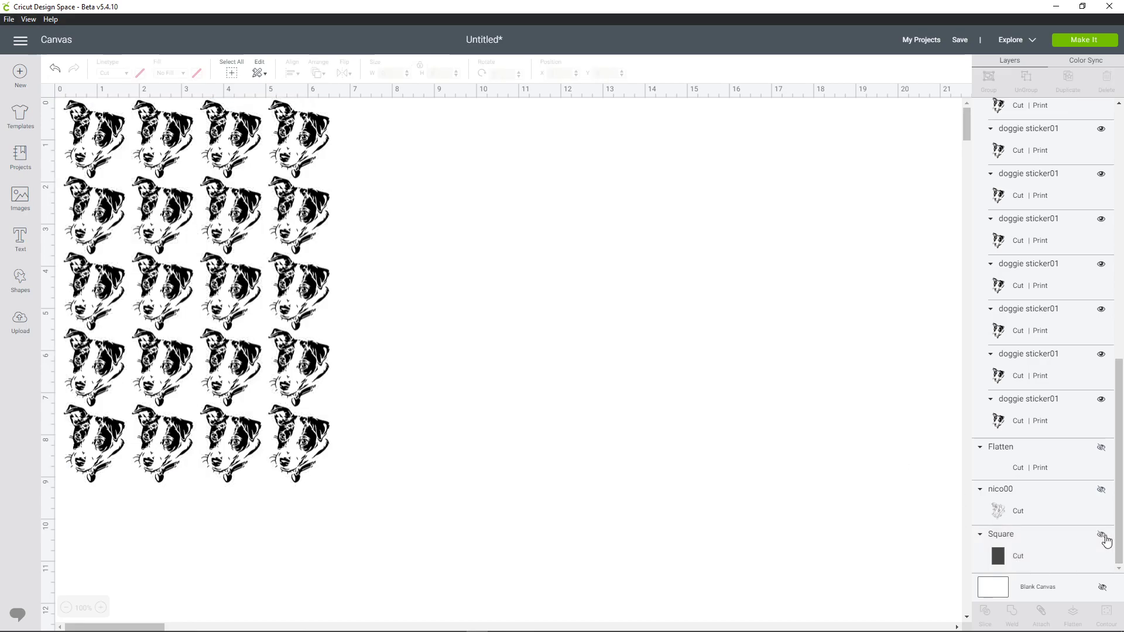
Inspect the commands available for the attached sticker sheet and preview its print-and-cut layout on the mat.
click(309, 147)
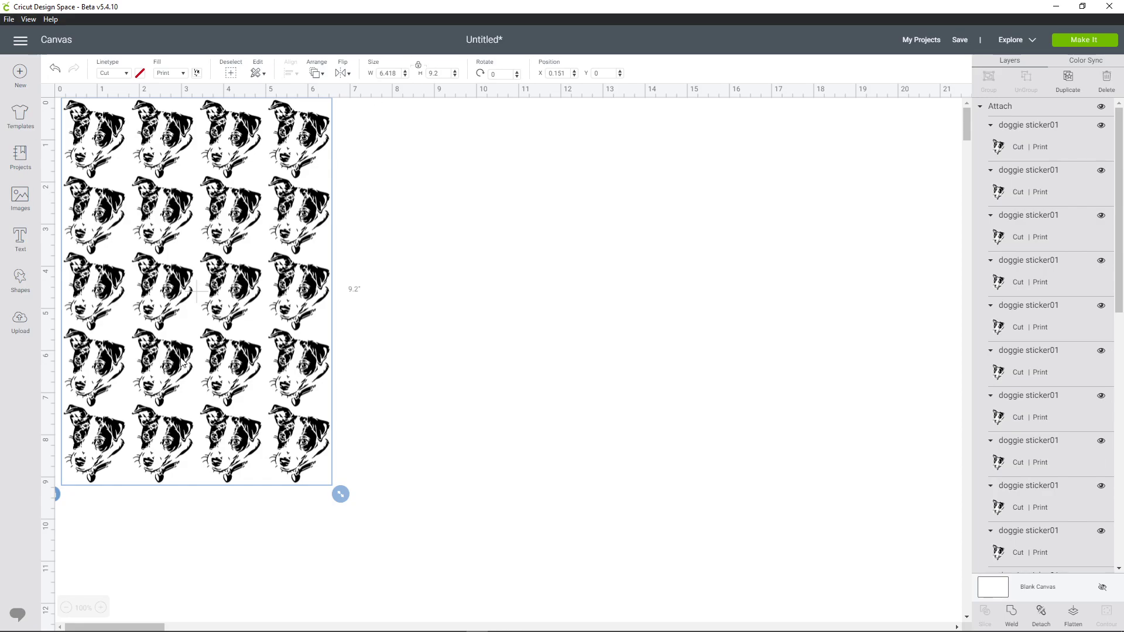
right_click(239, 216)
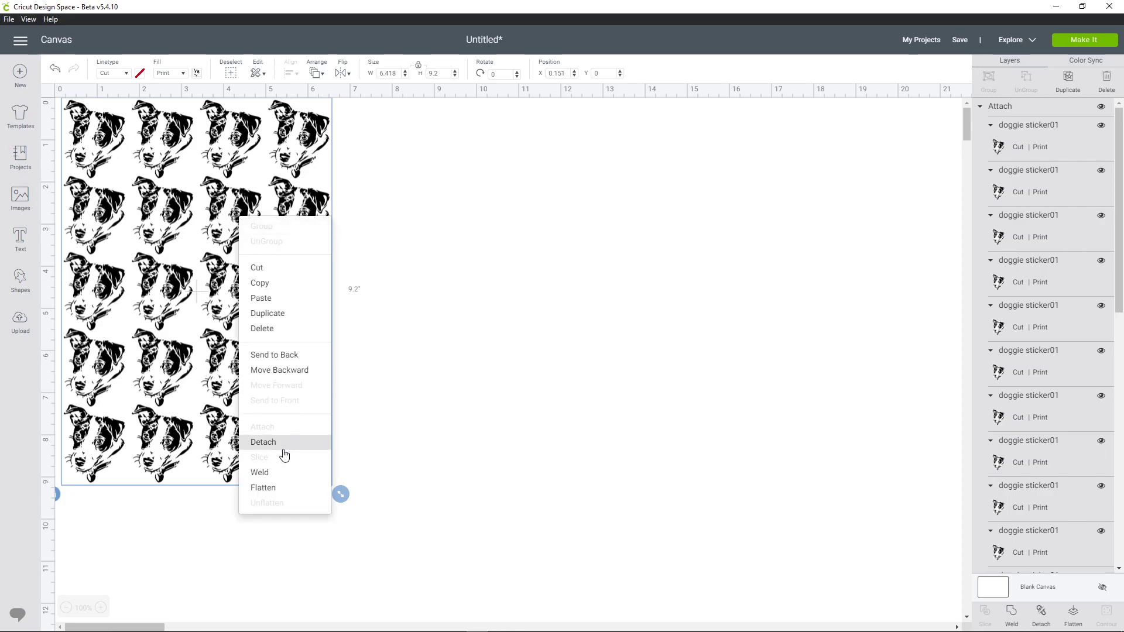
click(635, 454)
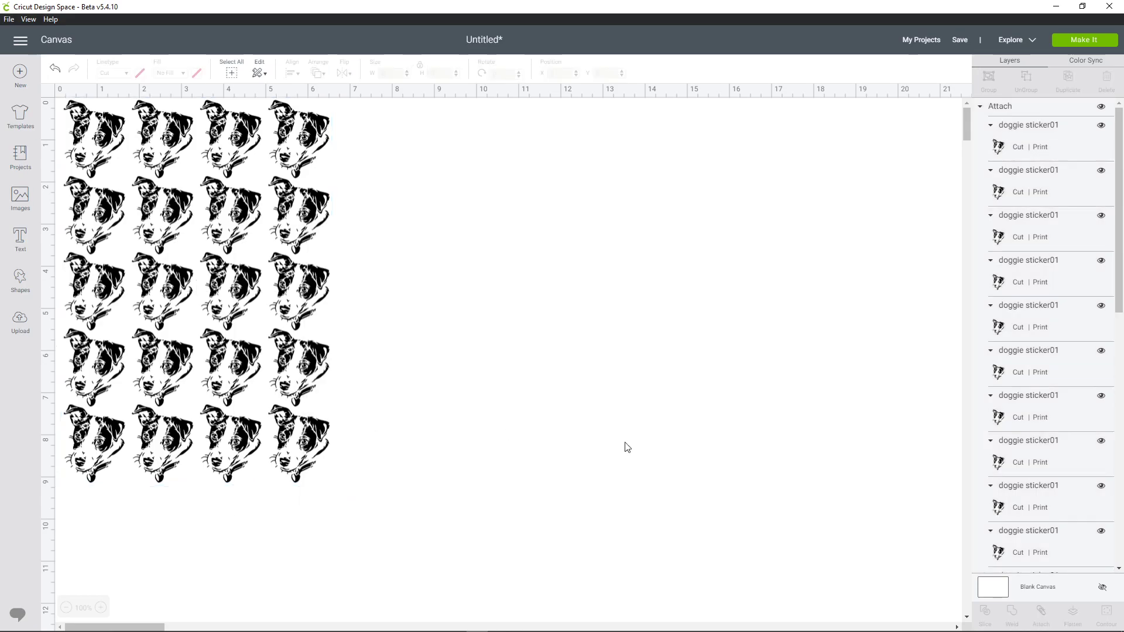
click(1057, 47)
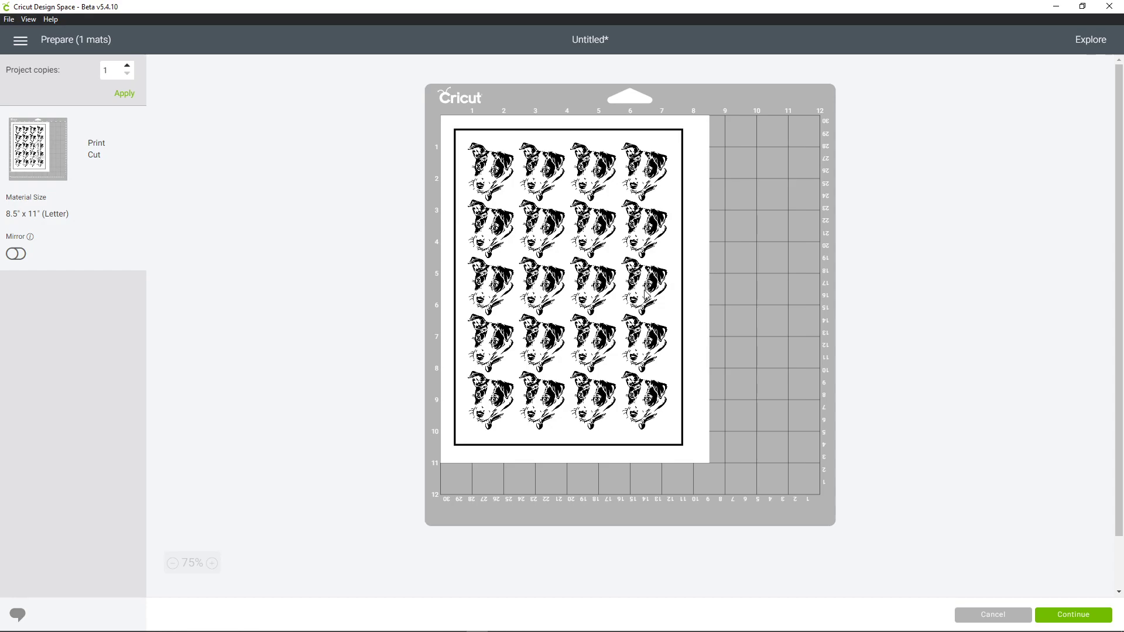
click(971, 618)
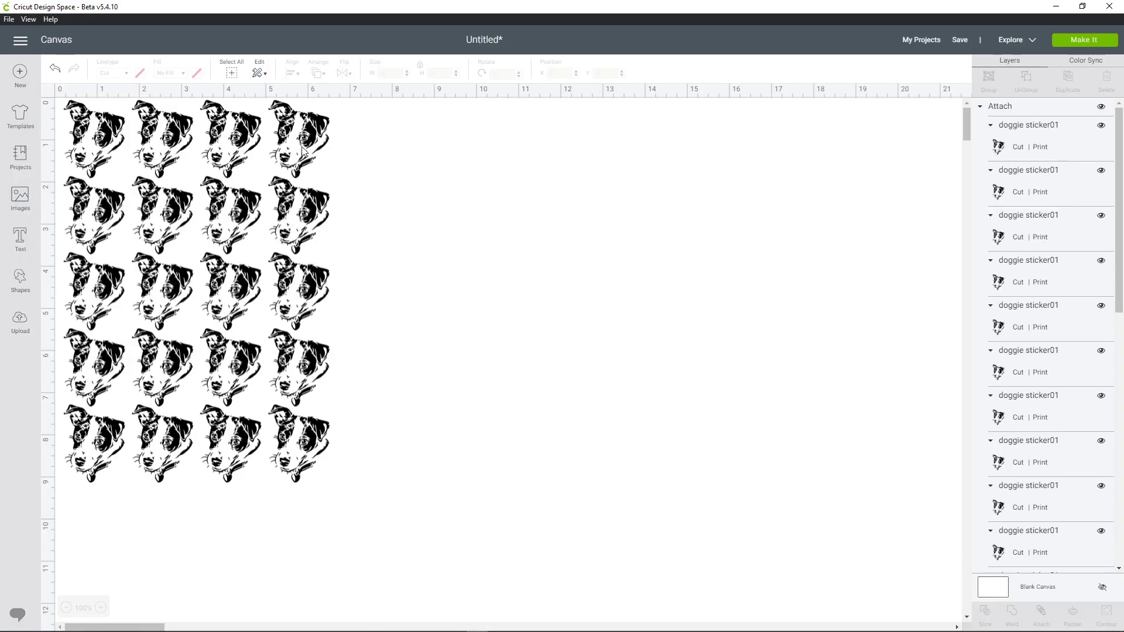
Collapse the Attach group in the layer list and make the hidden Flatten layer visible.
click(981, 109)
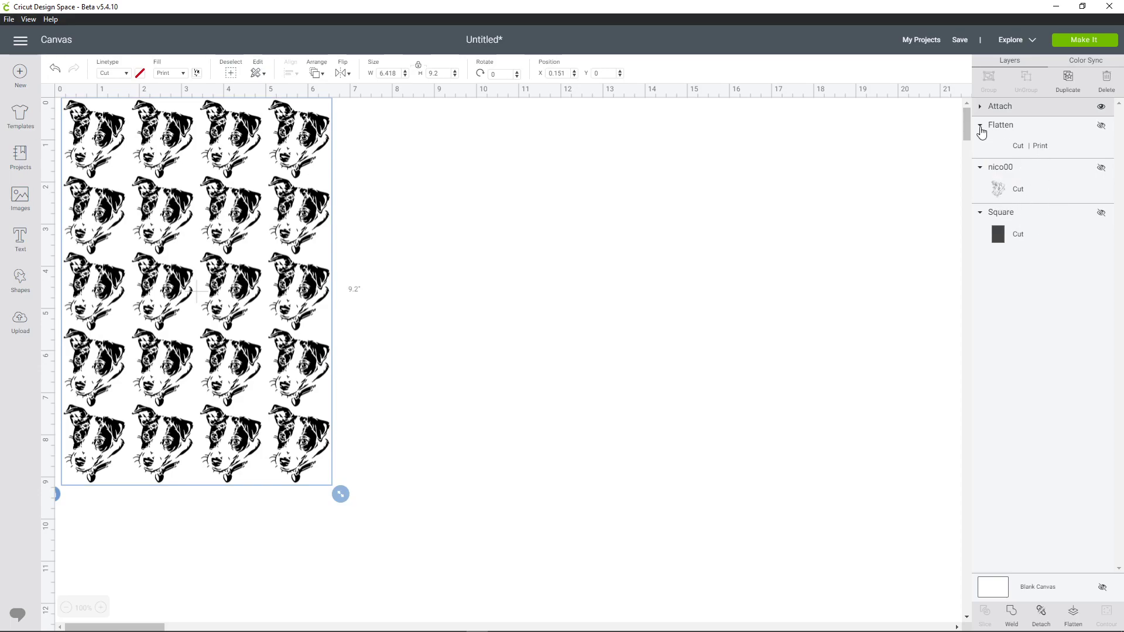
click(1007, 131)
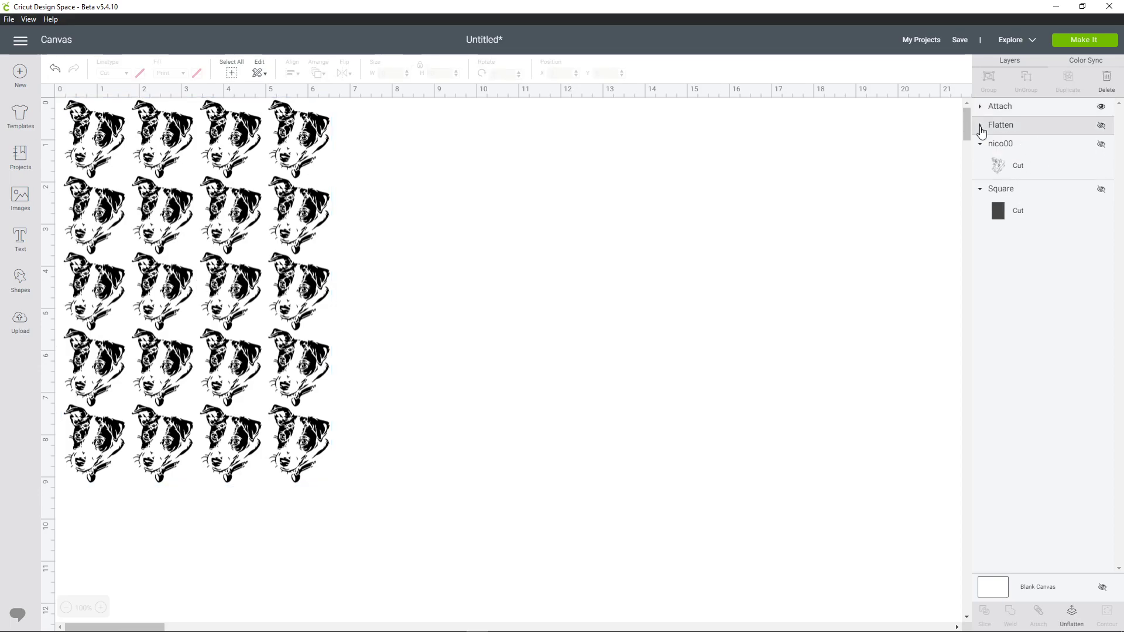
click(1101, 129)
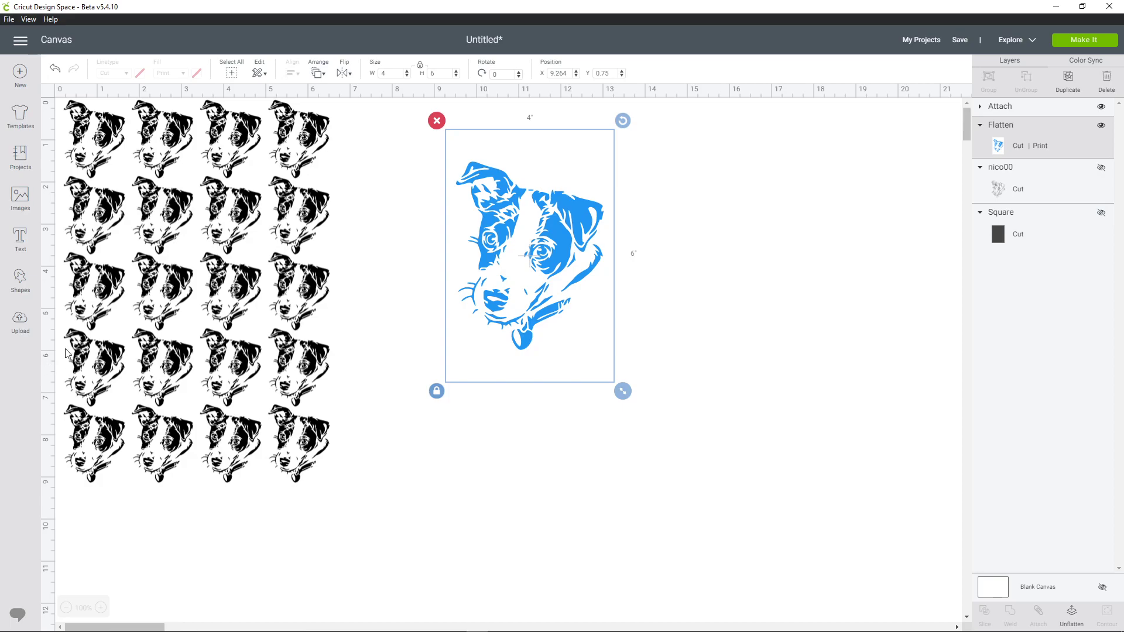
Insert a square shape and place it on the empty canvas beside the blue dog.
click(19, 282)
click(61, 215)
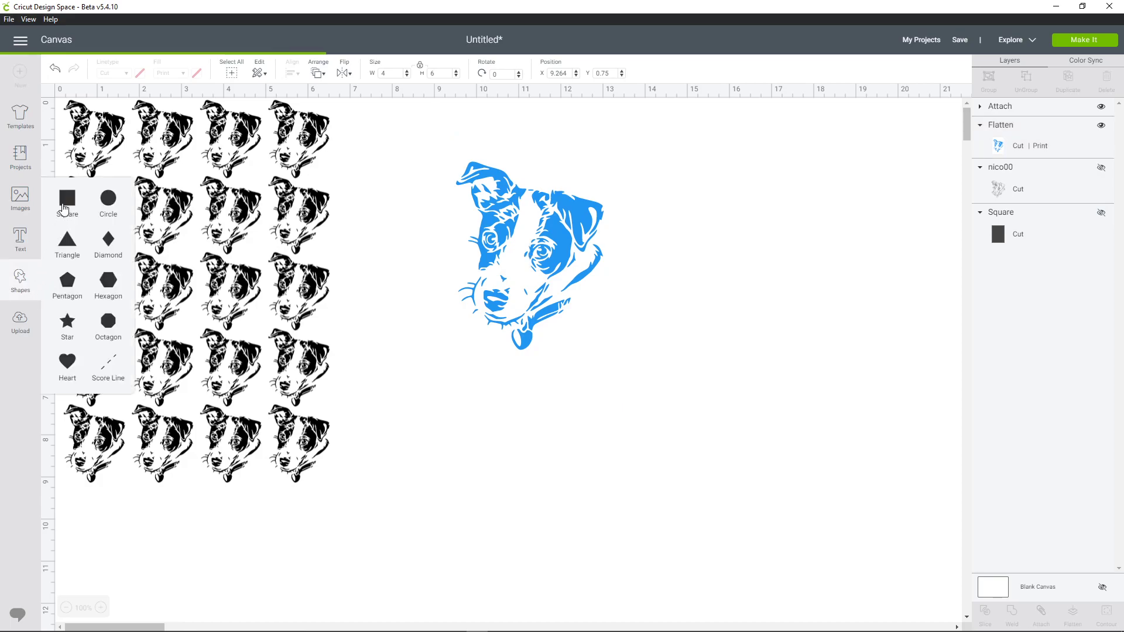
drag(164, 236, 754, 362)
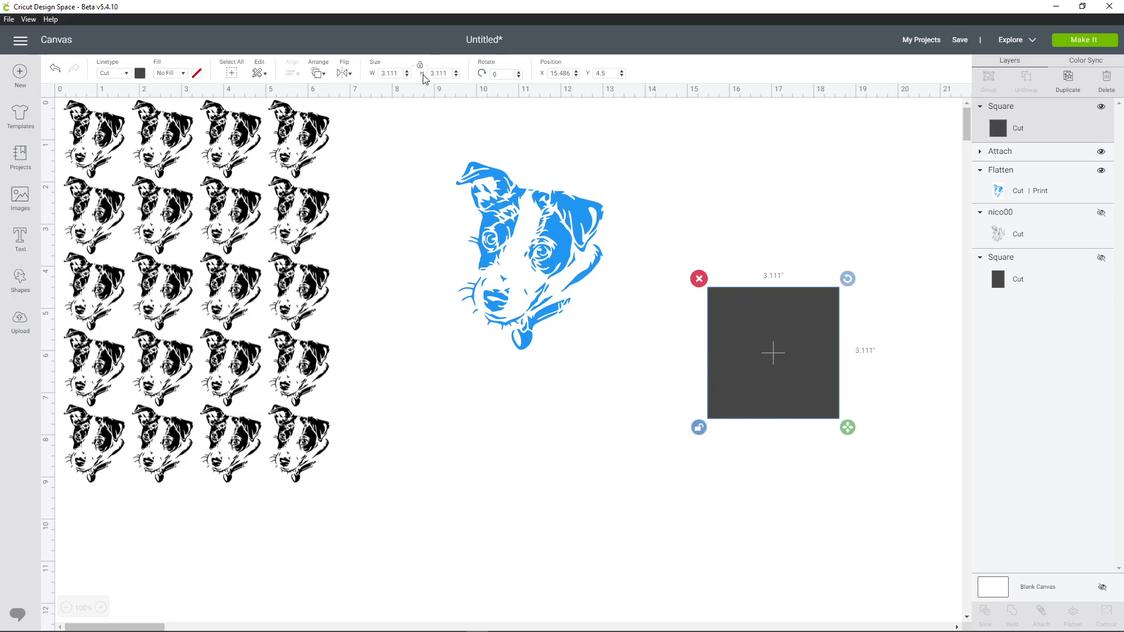
Resize the new square to 4 inches wide by 6 inches high, and move it level with the blue dog.
click(400, 73)
text(4)
key(Tab)
text(56)
key(BackSpace)
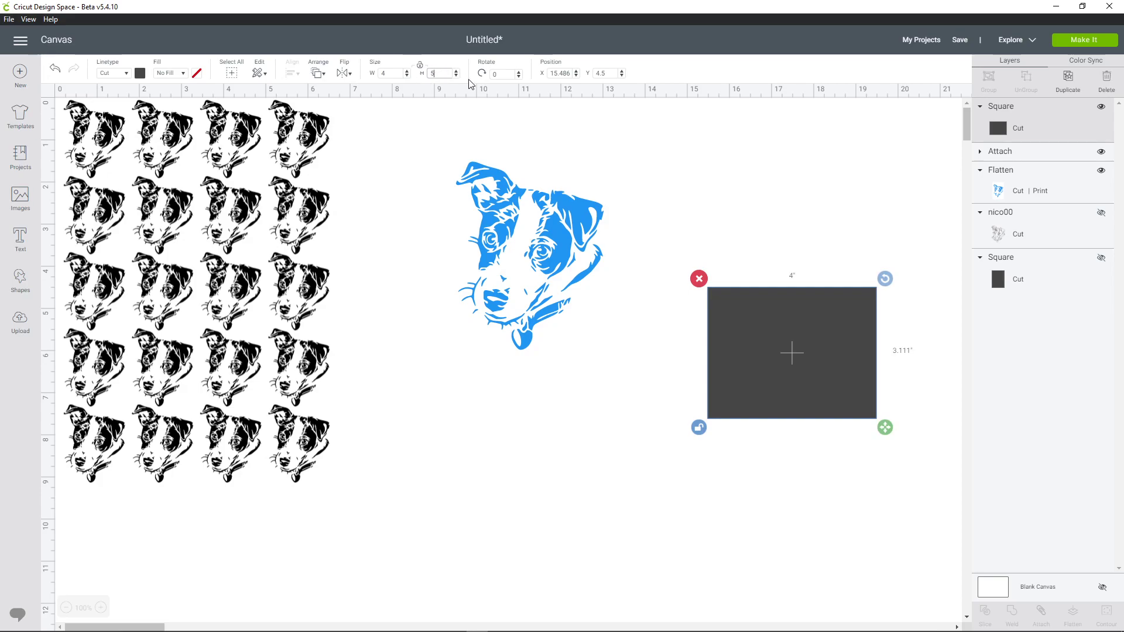
text(6)
key(Return)
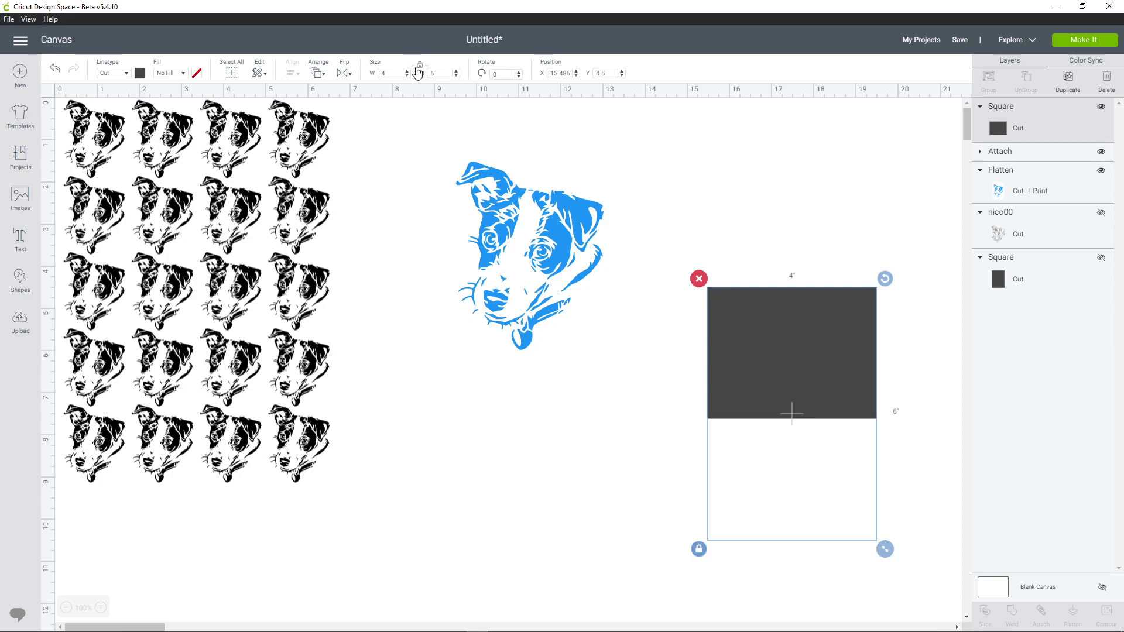
drag(758, 359, 756, 260)
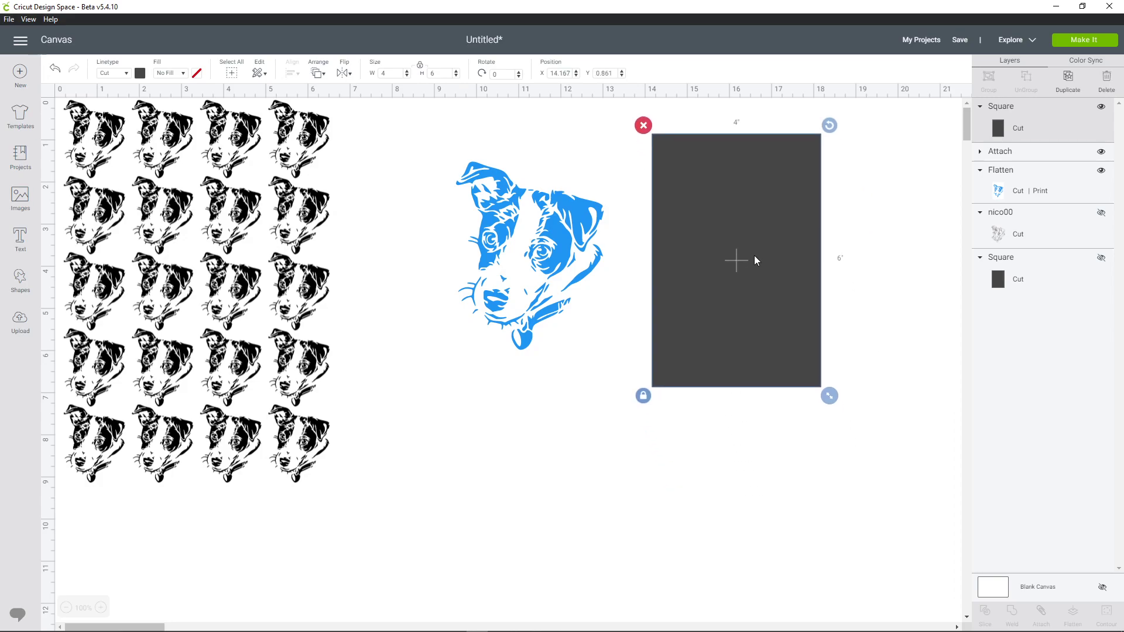
Move the blue dog onto the dark rectangle and send the rectangle to the back.
click(528, 234)
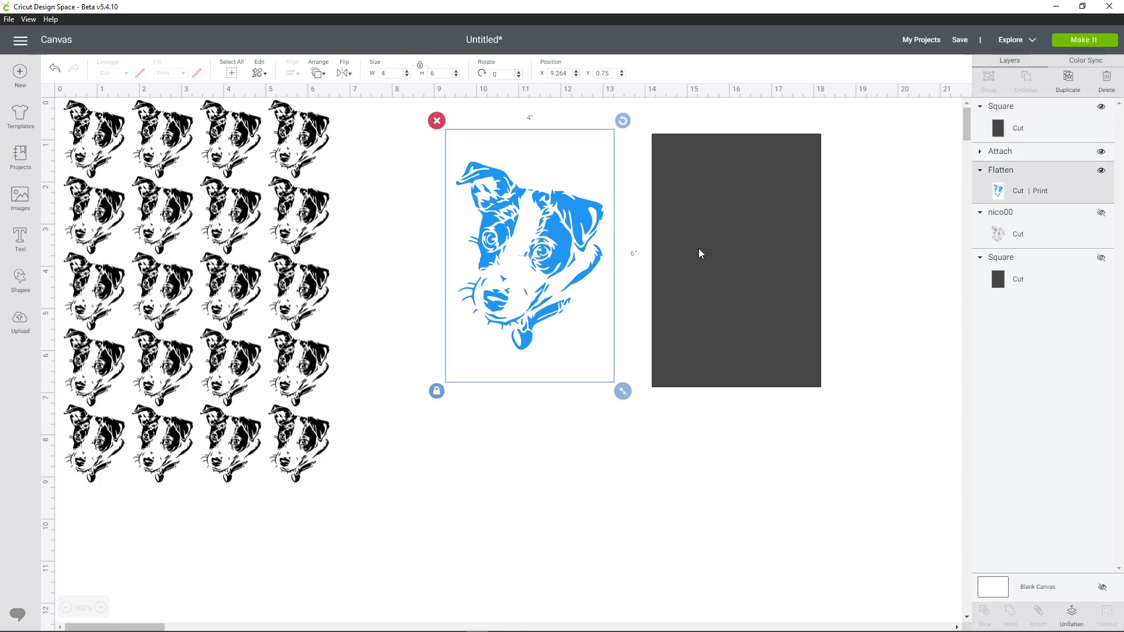
drag(548, 245, 744, 273)
right_click(658, 245)
click(710, 382)
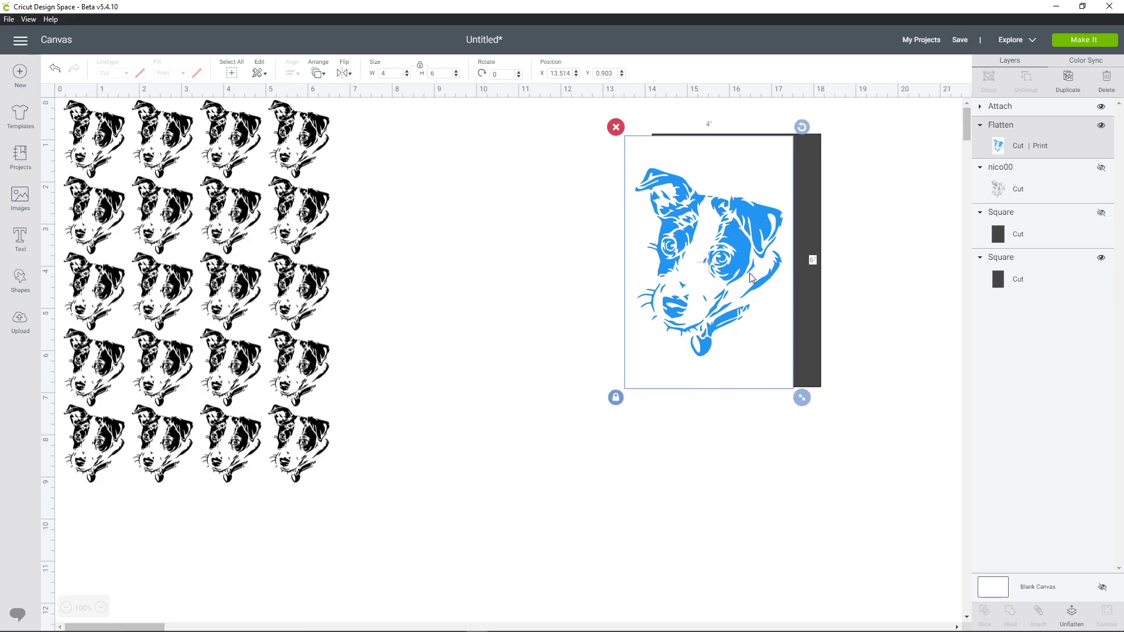
Select the blue dog together with the dark rectangle behind it and align the two by their centers.
shift+click(818, 328)
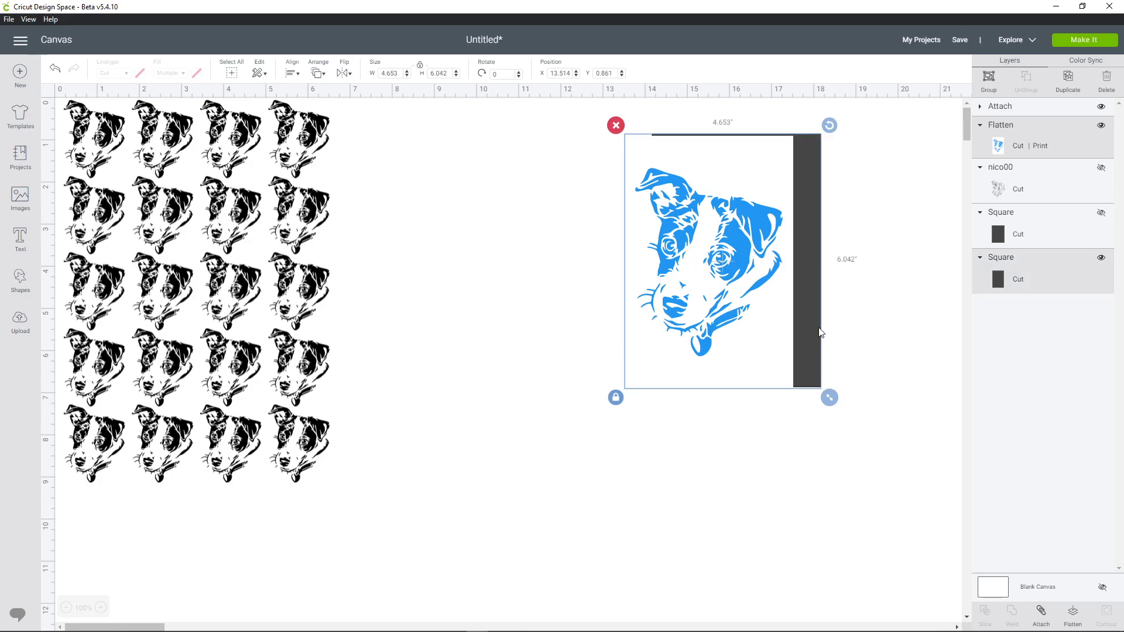
right_click(702, 225)
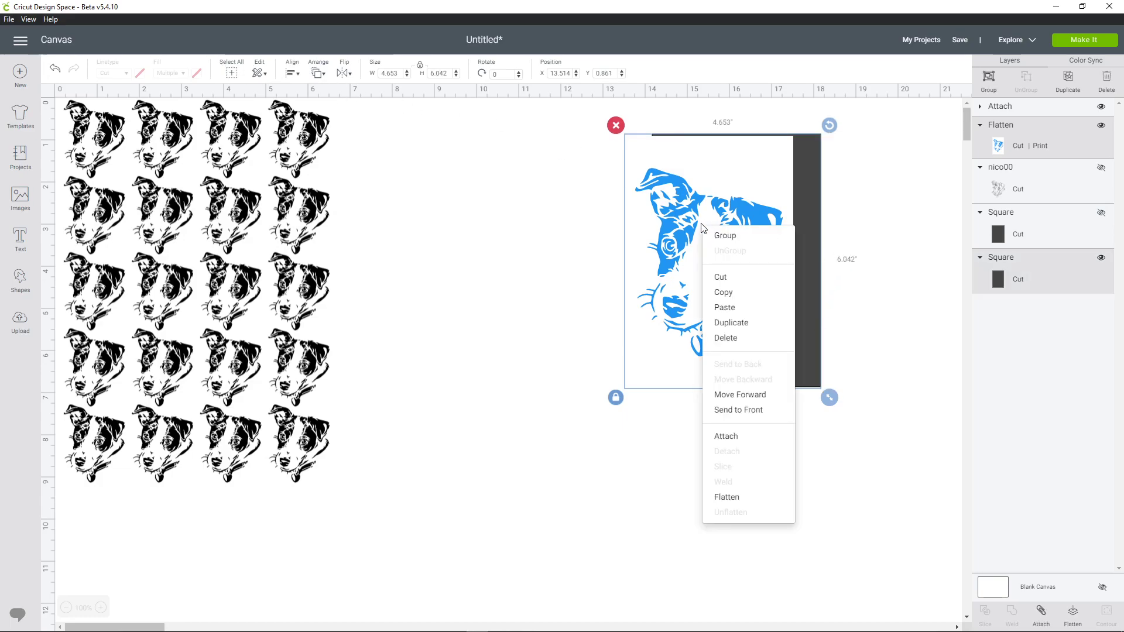
click(292, 74)
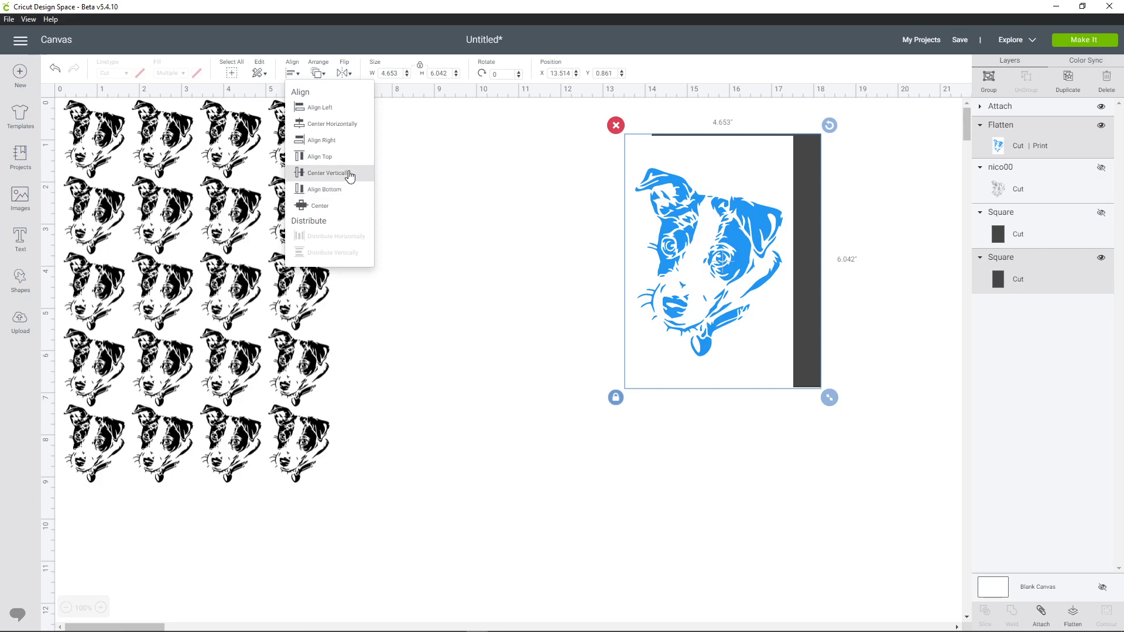
click(338, 209)
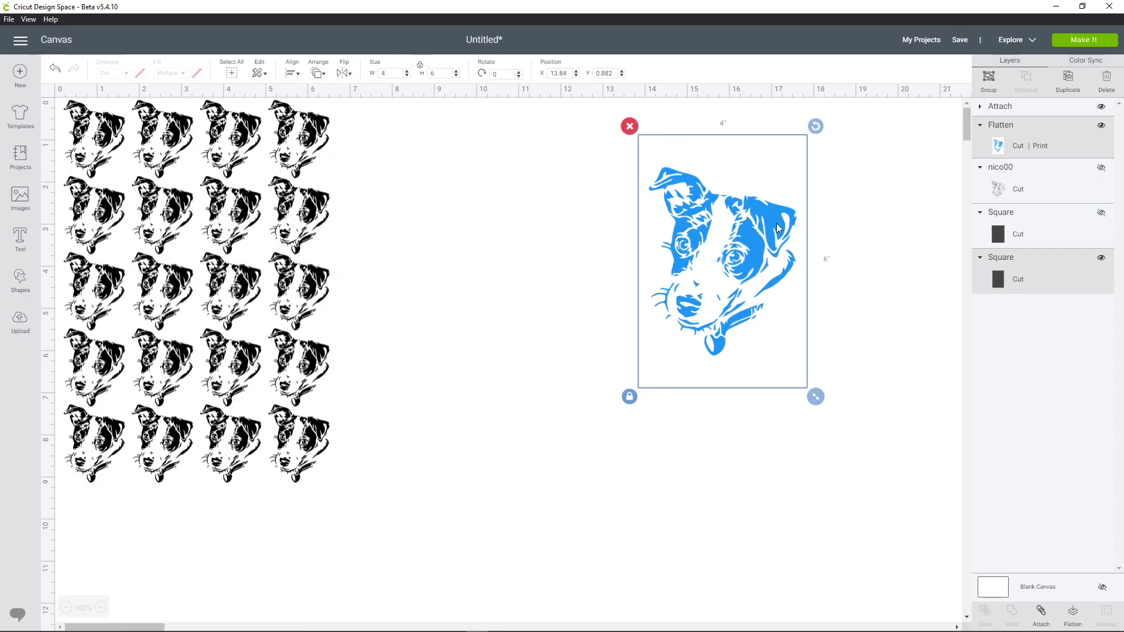
right_click(748, 238)
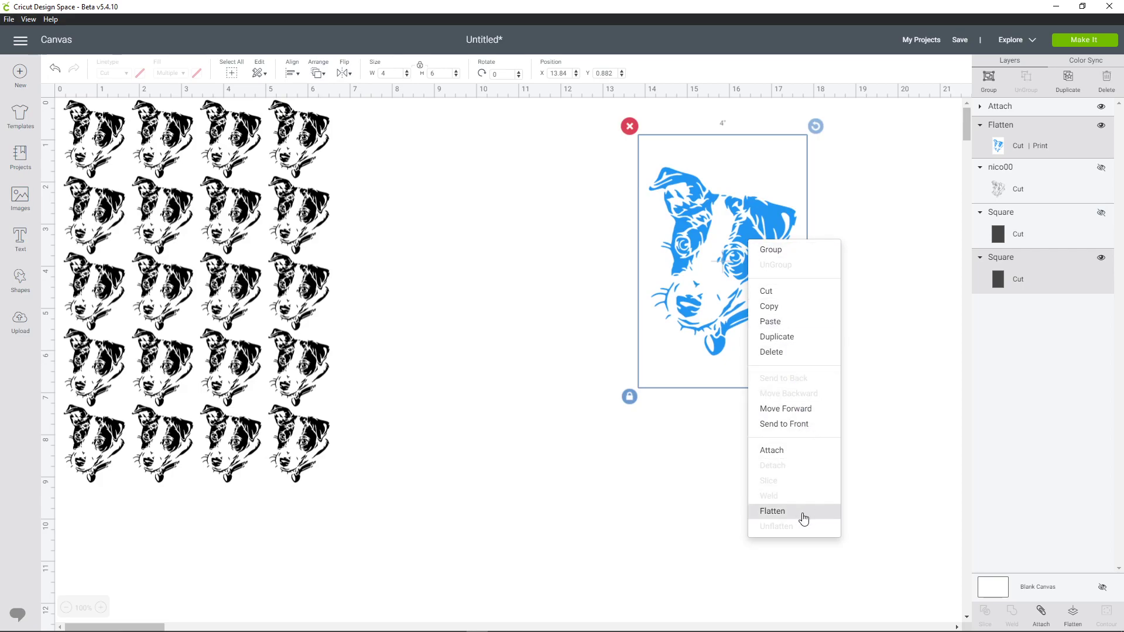
click(648, 504)
Move the blue dog off the dark rectangle onto the empty canvas and delete the rectangle.
drag(673, 231, 463, 231)
click(709, 260)
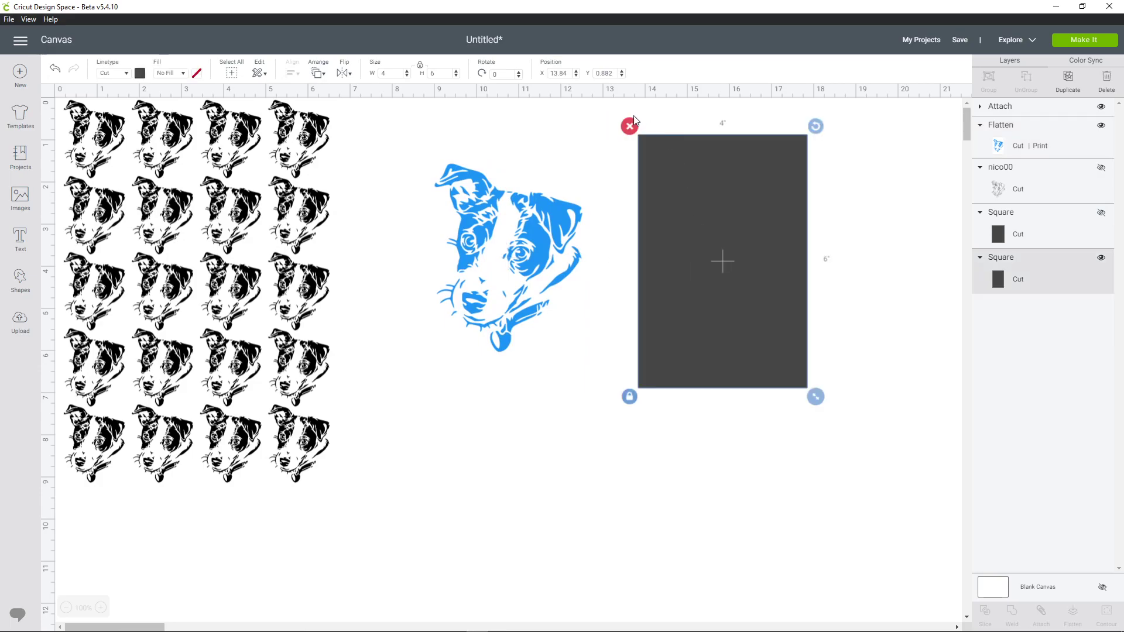
key(Delete)
Reposition the blue dog on the empty canvas beside the black dog grid, at about X 10.1 and Y 0.9 inches.
drag(581, 193, 646, 206)
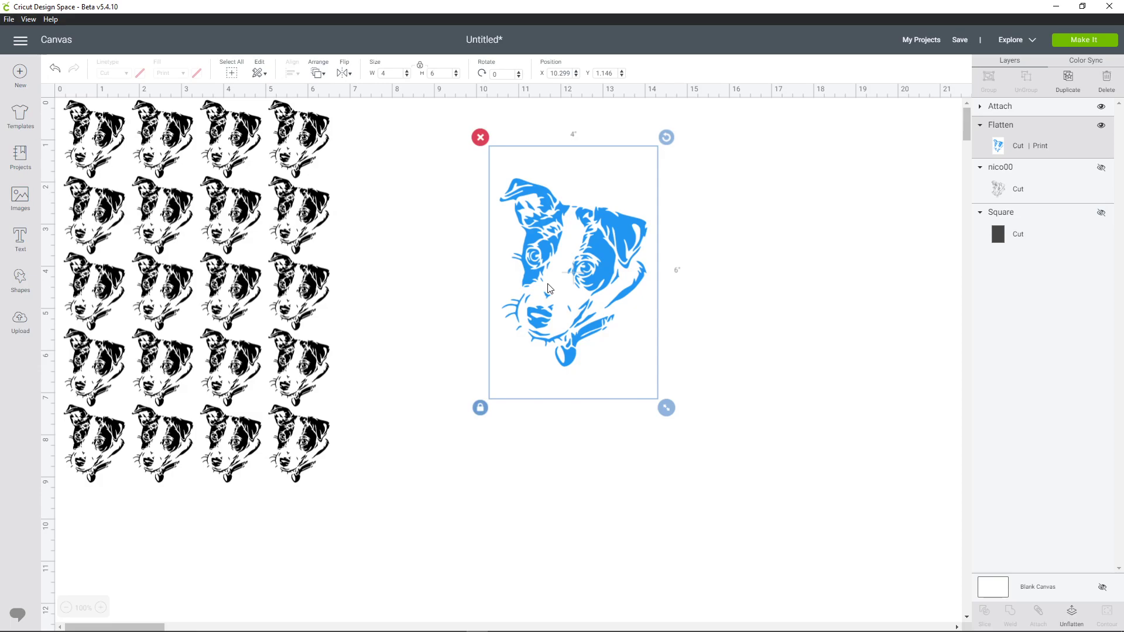
drag(556, 220, 597, 213)
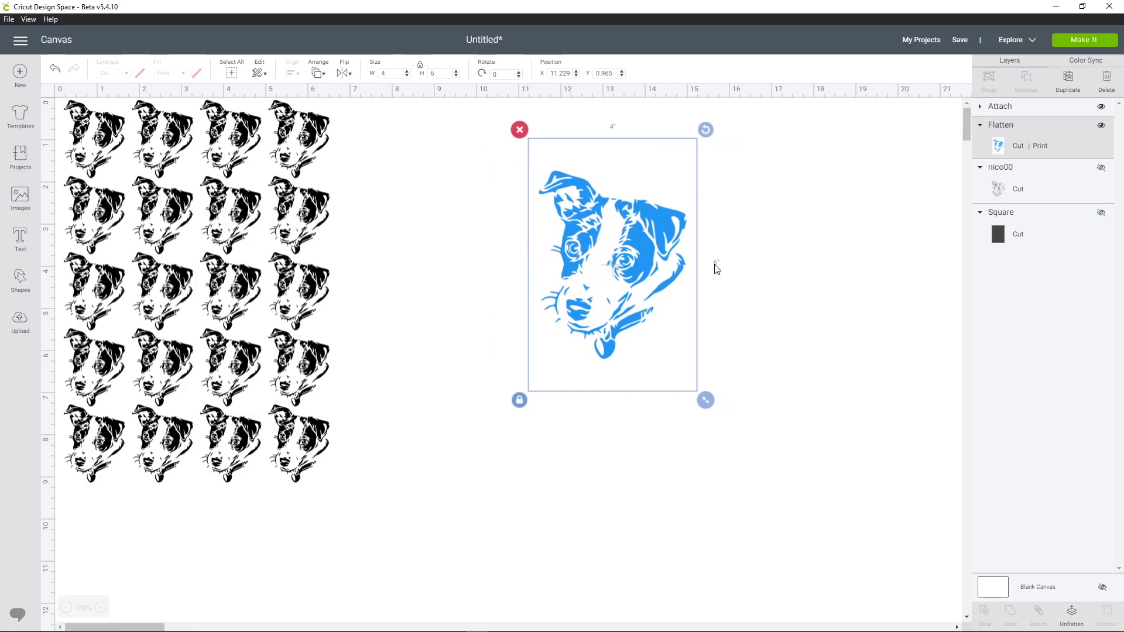
drag(631, 285, 585, 311)
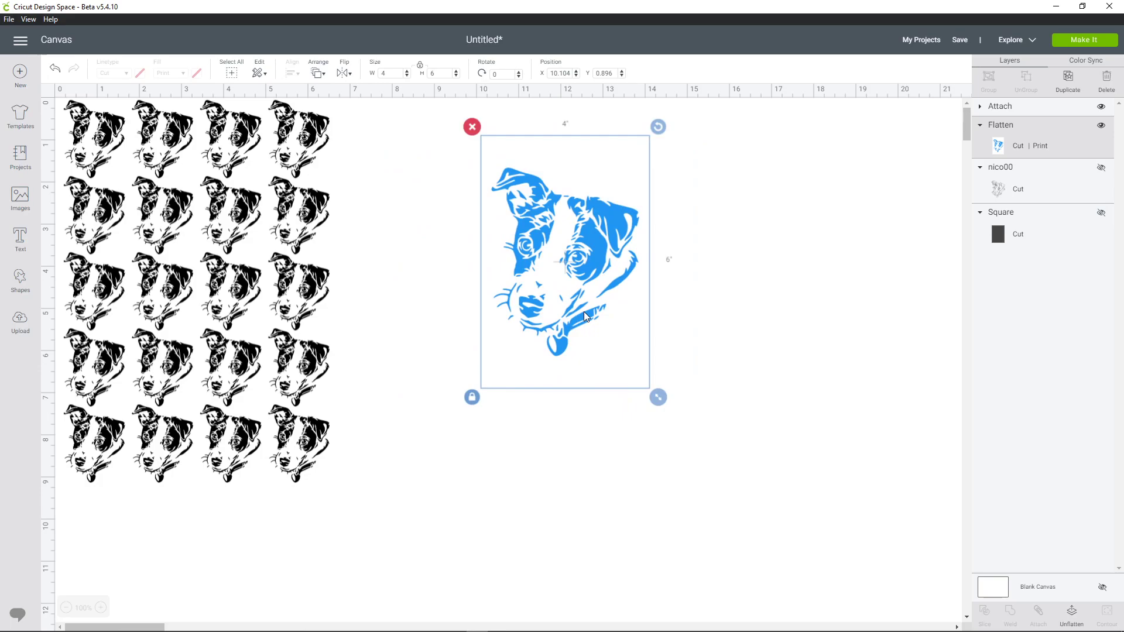